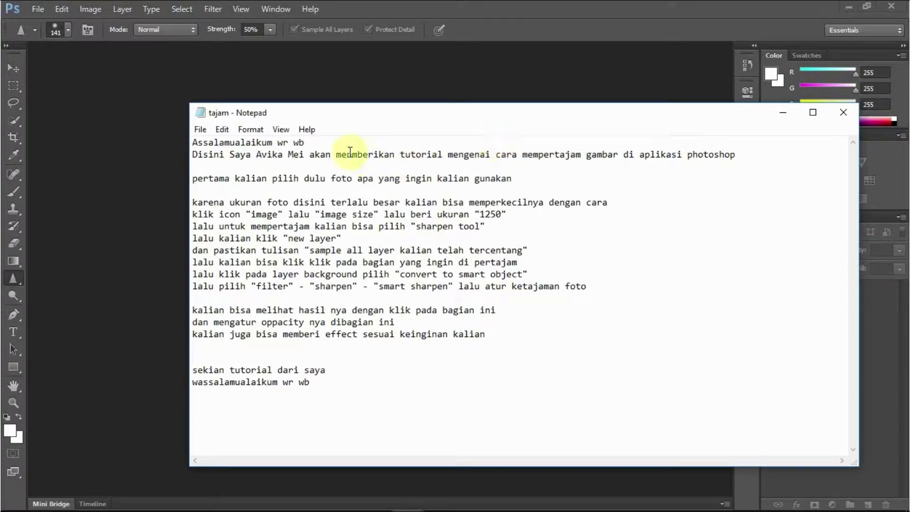
- Read through the greeting, introduction and photo-choice lines of the tajam notes, then return to Photoshop
left_click_drag(283, 142, 192, 140)
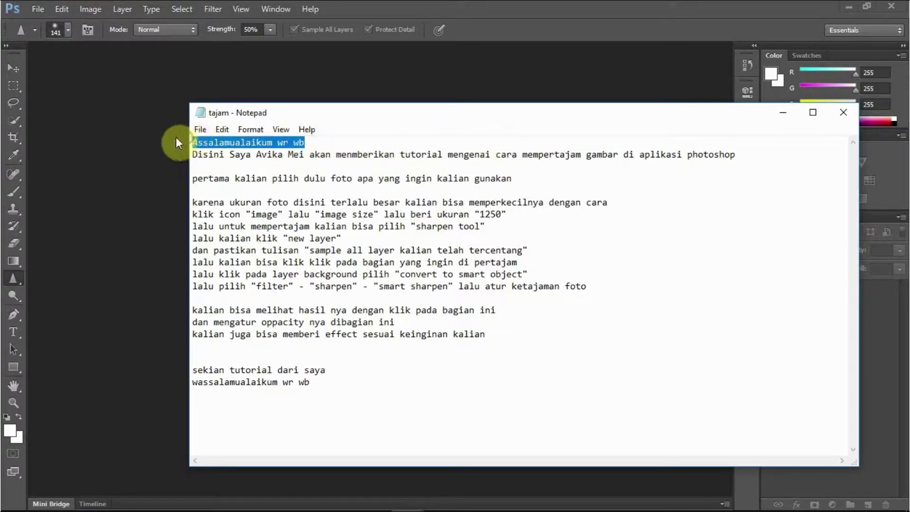
left_click(194, 154)
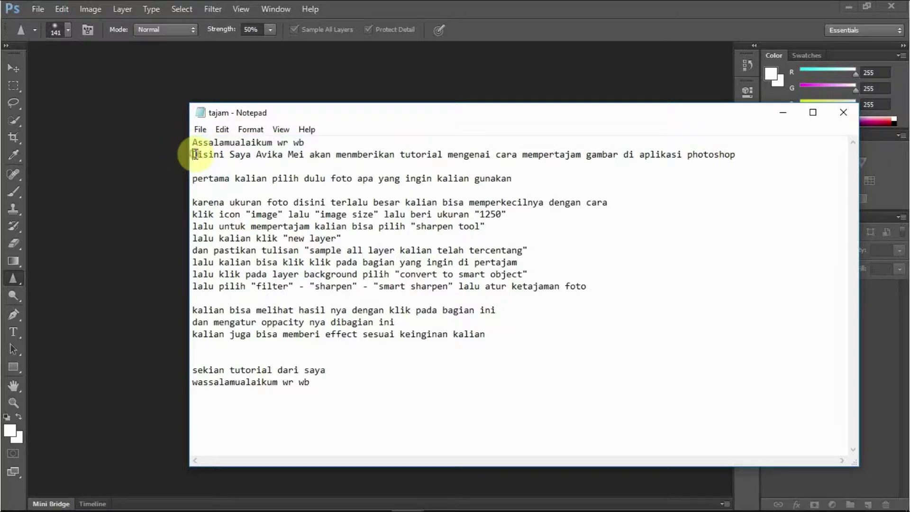
left_click(742, 159, "shift")
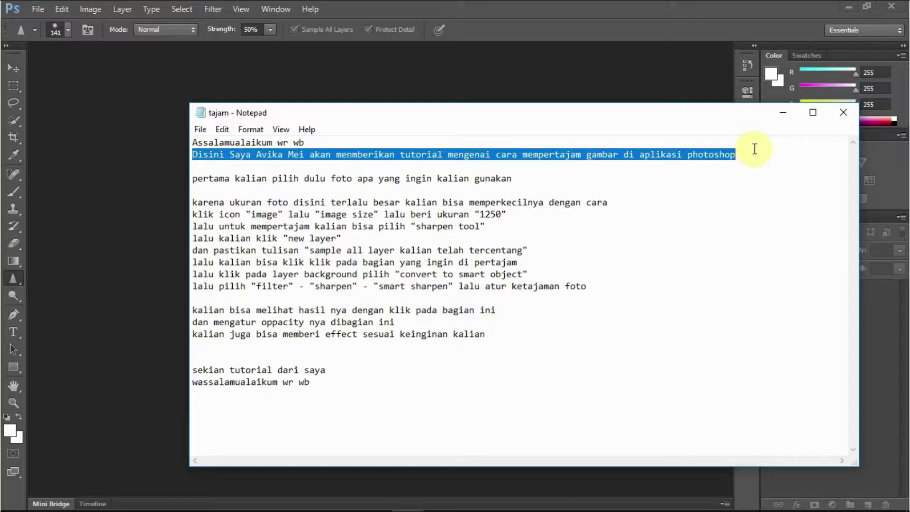
mouse_move(513, 181)
left_mouse_down()
mouse_move(523, 179)
mouse_move(365, 176)
mouse_move(340, 165)
left_mouse_up()
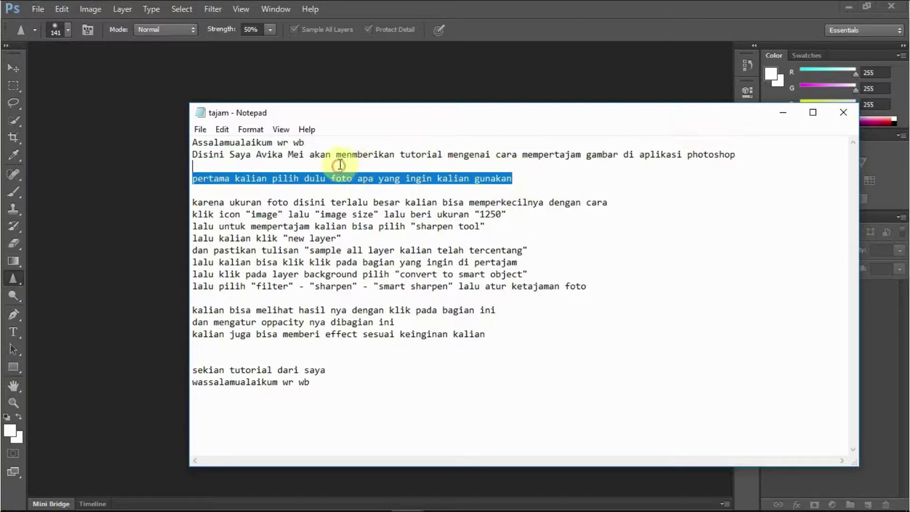
left_click(316, 88)
- Open wallpaper-kucing-lucu.jpg from the kelapa folder through File > Open
left_click(41, 9)
left_click(53, 34)
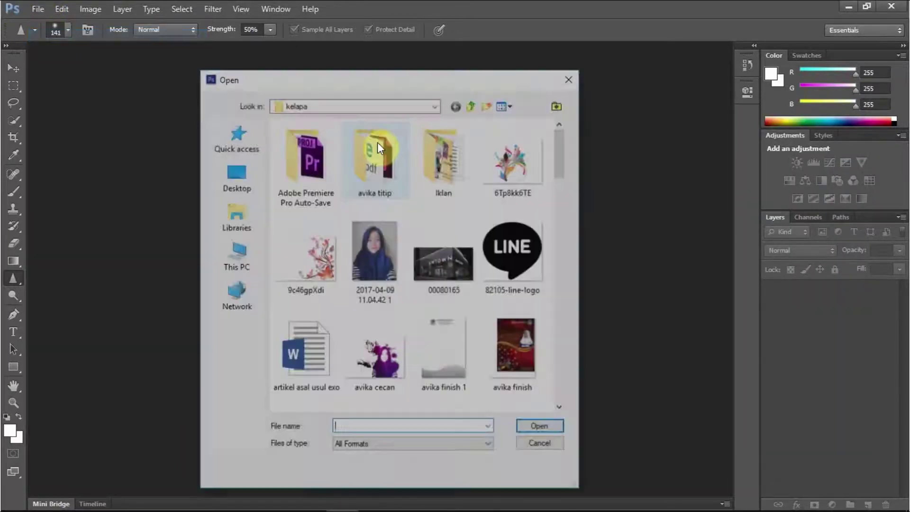
scroll(428, 201, "down", 3)
scroll(430, 206, "down", 3)
scroll(431, 211, "down", 3)
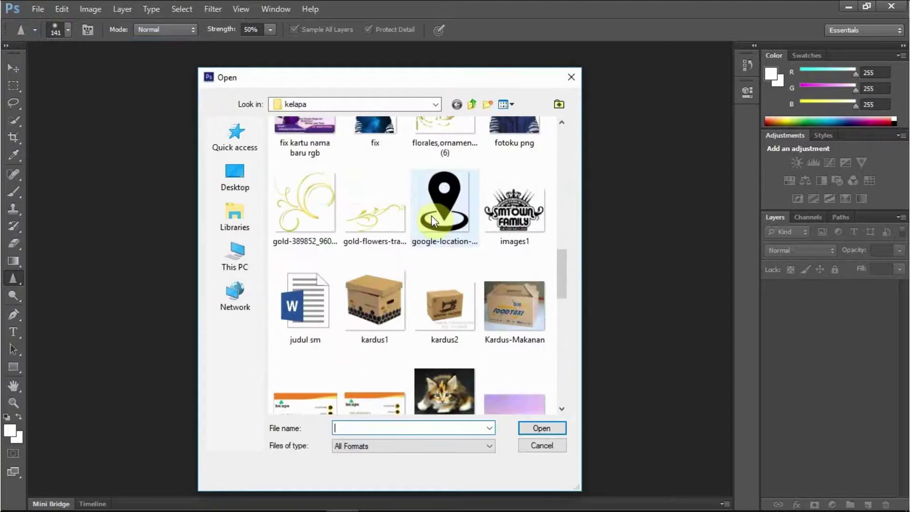
scroll(427, 232, "down", 5)
scroll(417, 294, "down", 5)
scroll(422, 351, "down", 1)
left_click(435, 353)
left_click(534, 426)
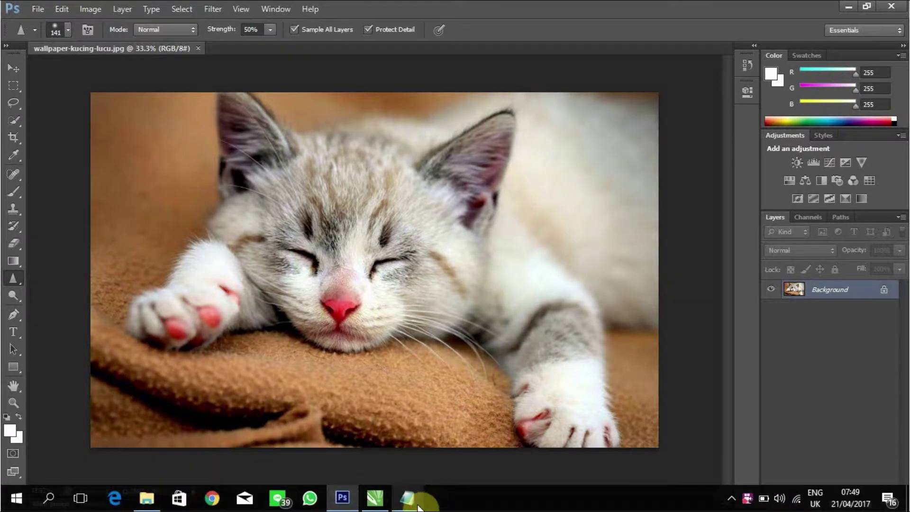
mouse_move(407, 498)
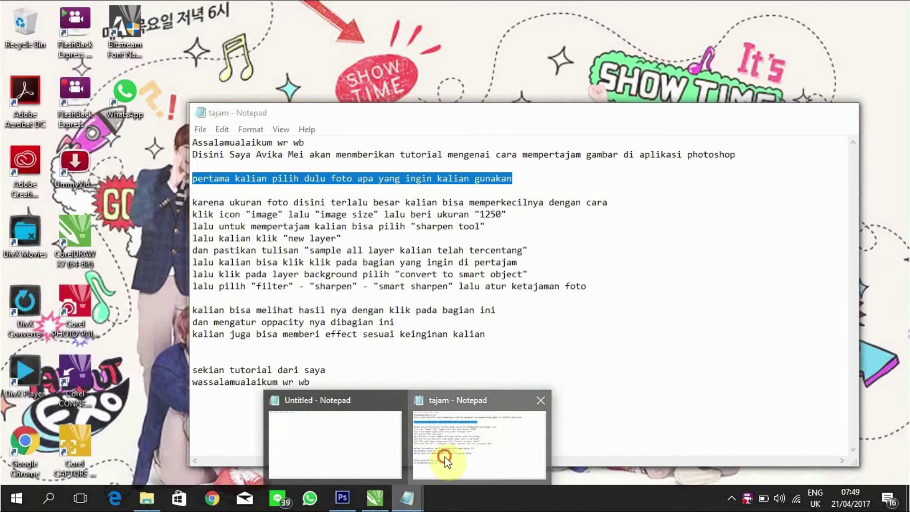
- Bring back the tajam notes and read the lines about the oversized photo and resizing to 1250
left_click(444, 457)
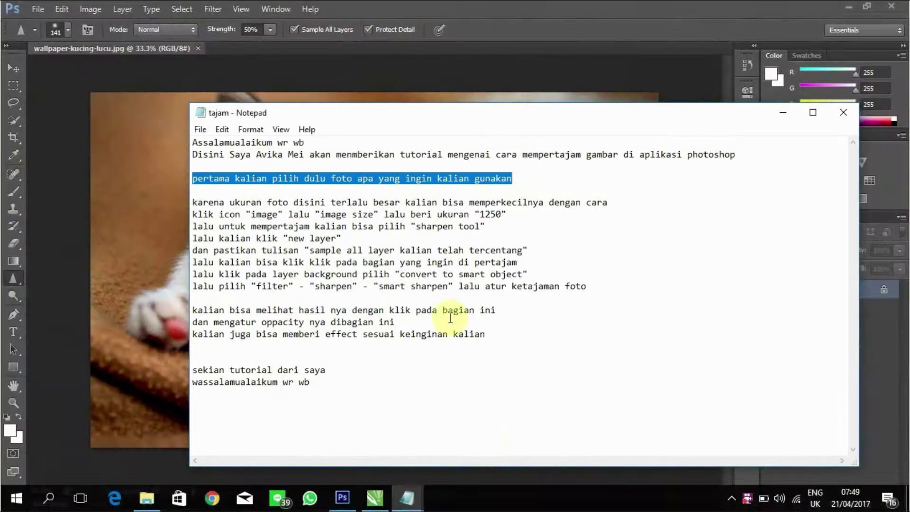
left_click(612, 205)
mouse_move(599, 205)
left_mouse_down()
mouse_move(206, 184)
mouse_move(197, 192)
left_mouse_up()
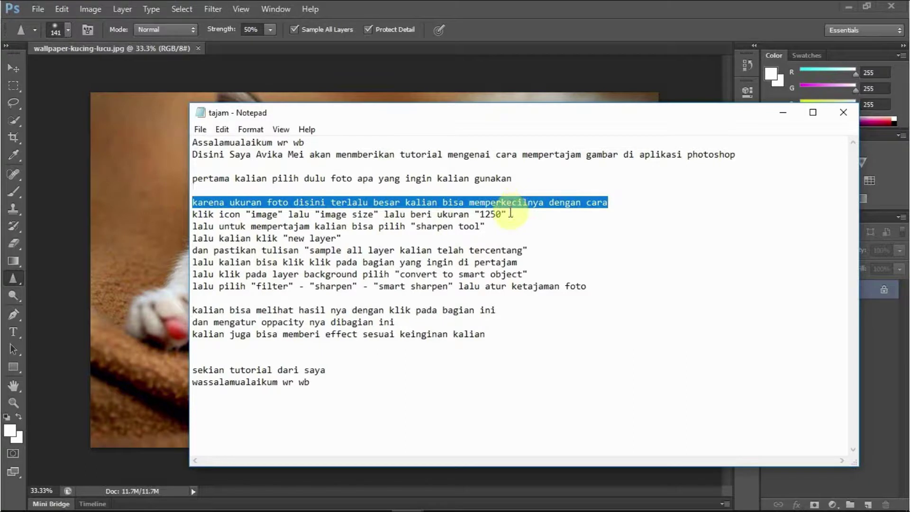
left_click_drag(507, 214, 192, 215)
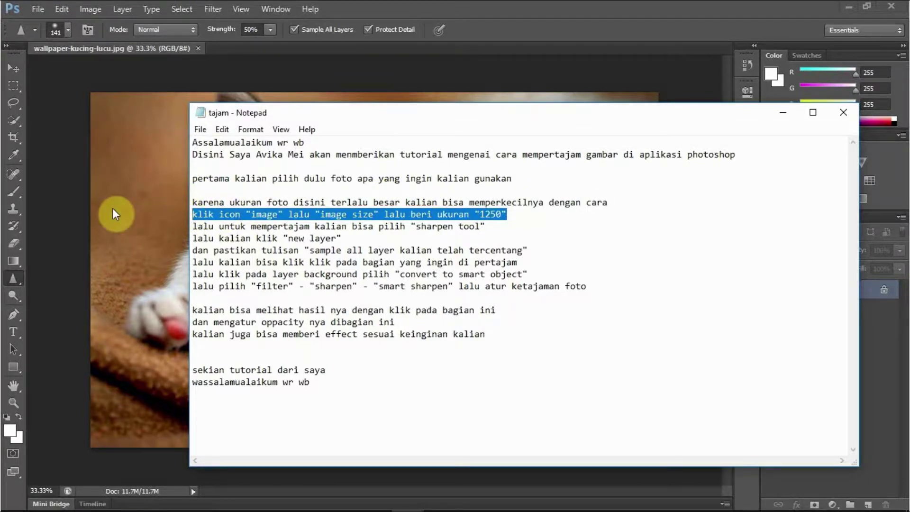
- Set the image width to 1250 pixels (1250 × 781) and zoom in to 66.7%
left_click(92, 5)
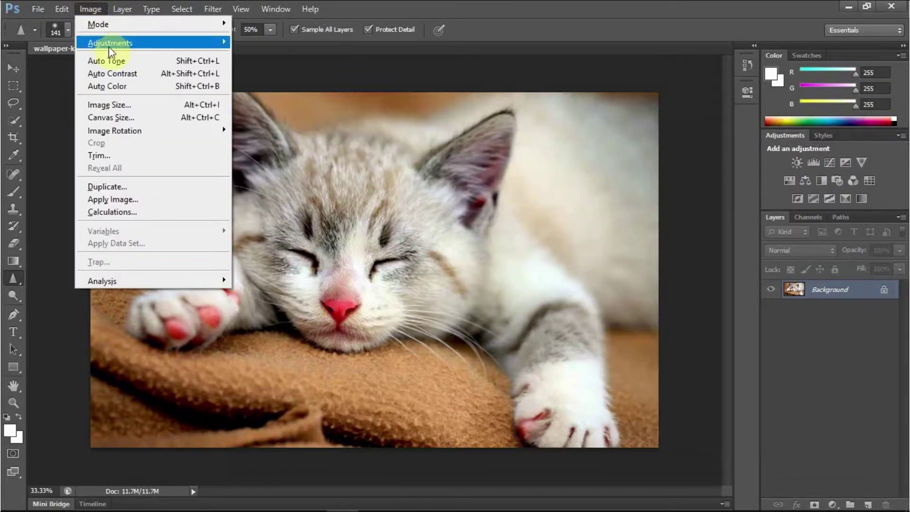
left_click(118, 105)
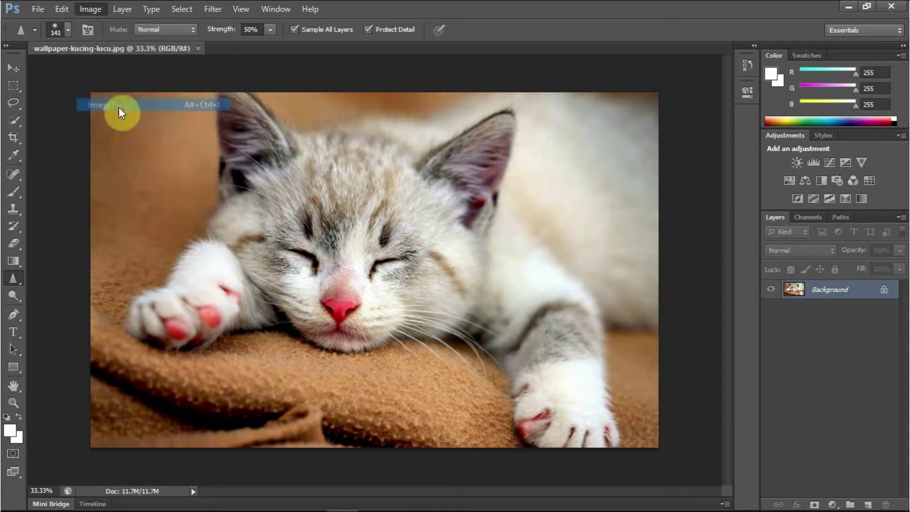
type("1250")
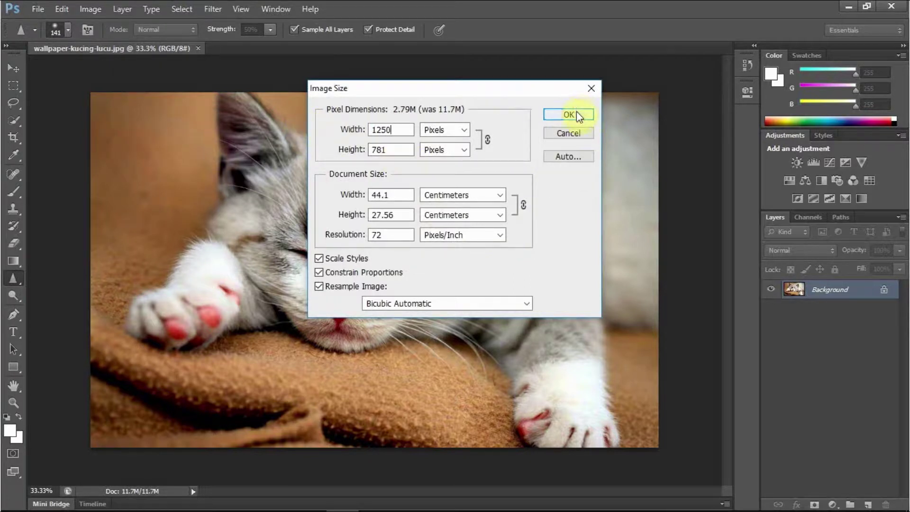
left_click(576, 114)
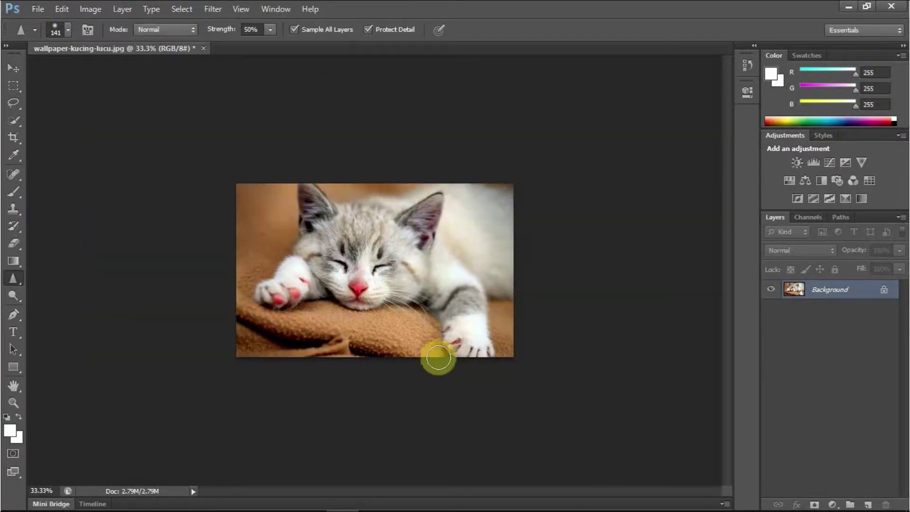
key("ctrl+plus")
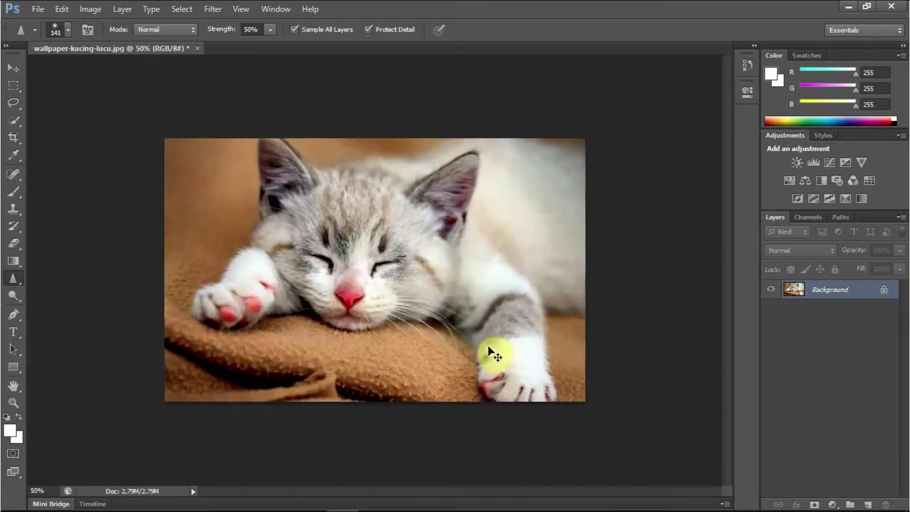
key("ctrl+plus")
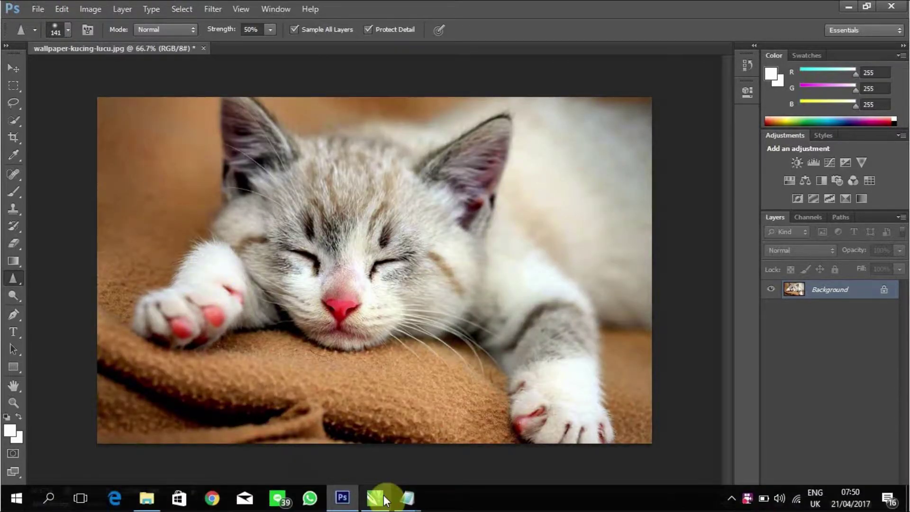
mouse_move(406, 498)
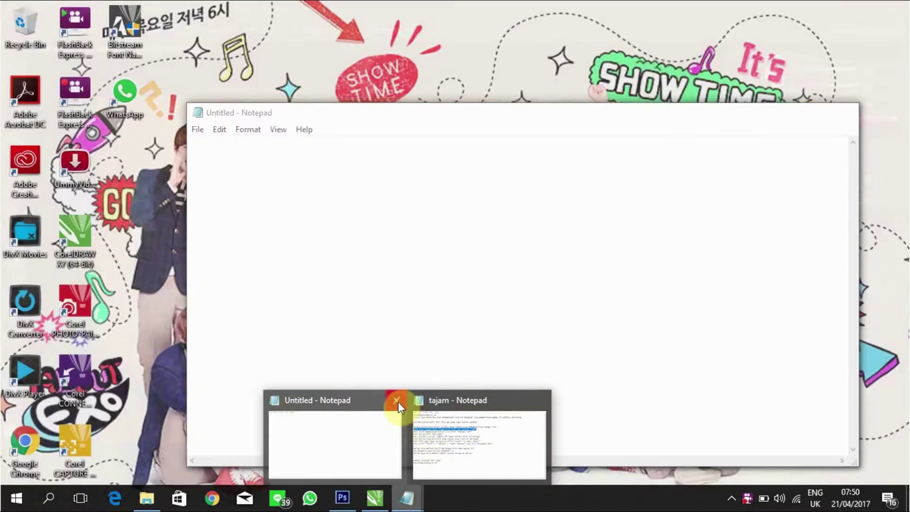
- Close the empty Untitled note and read the sharpening-tool line in the tajam notes
left_click(397, 401)
left_click(422, 415)
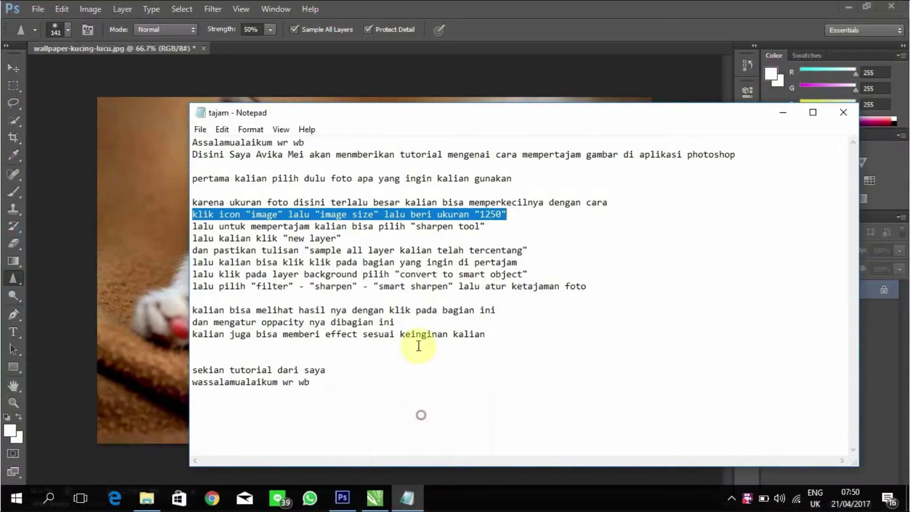
mouse_move(487, 228)
left_mouse_down()
mouse_move(204, 238)
mouse_move(187, 226)
left_mouse_up()
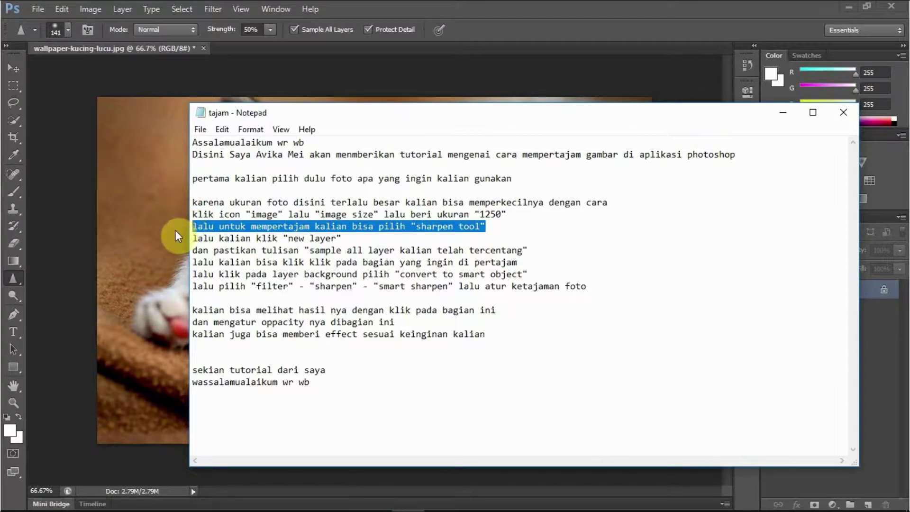
- Switch Photoshop from Blur to the Sharpen Tool, then read the new-layer and sample-all-layers lines
left_click(11, 278)
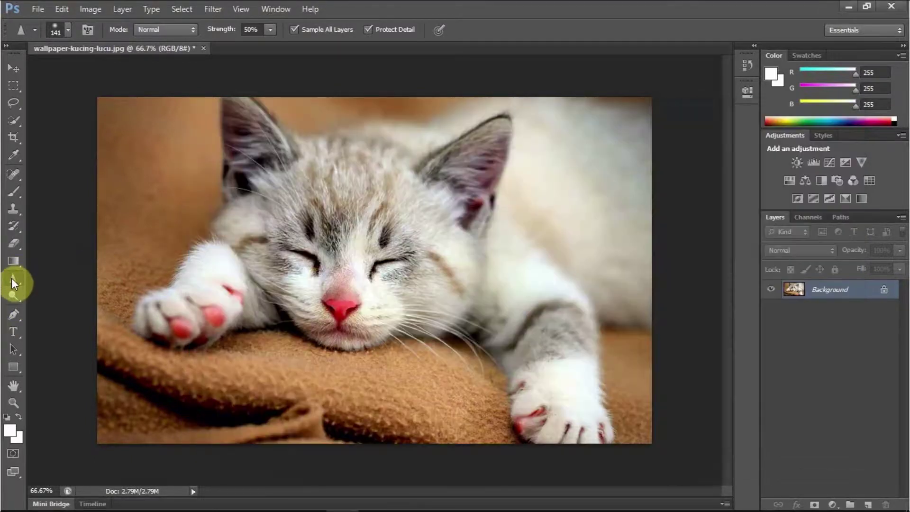
right_click(11, 278)
left_click(45, 289)
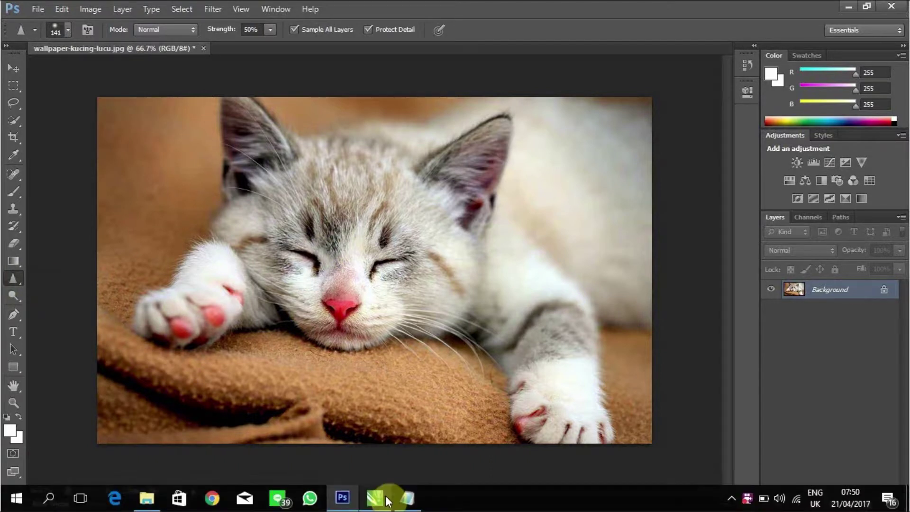
left_click(386, 501)
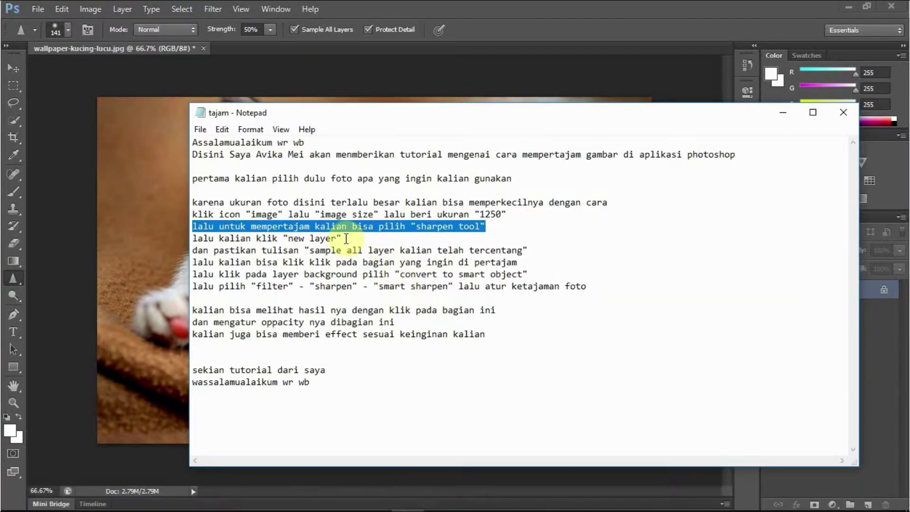
left_click_drag(536, 248, 192, 238)
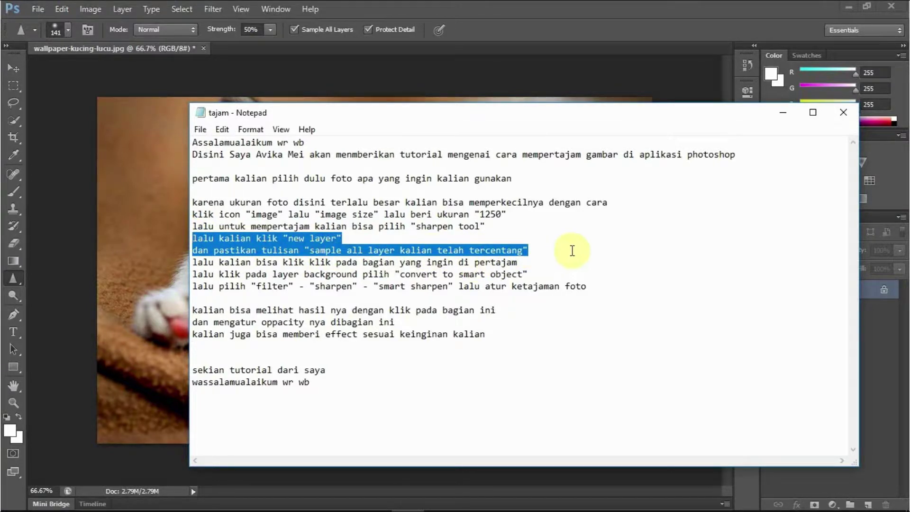
- Add empty Layer 1, enable Sample All Layers, and shrink the Sharpen brush from 141 to 106 px
left_click(775, 115)
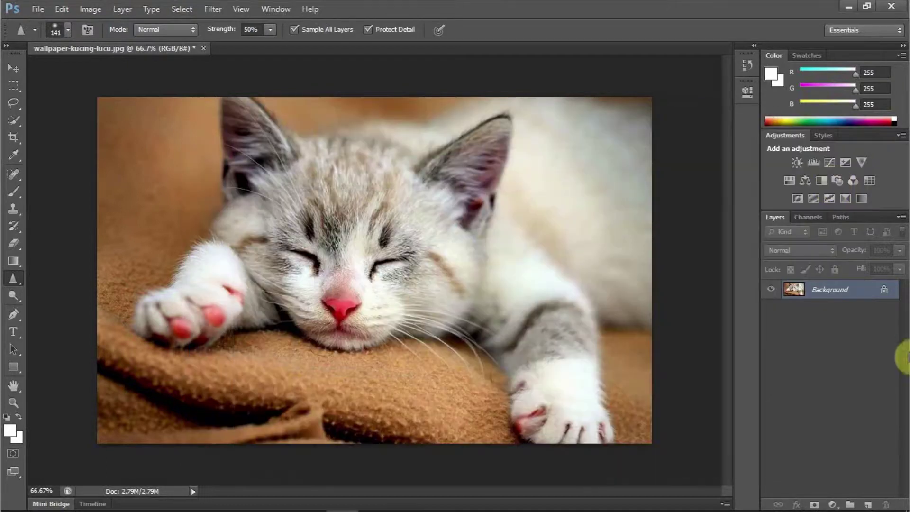
left_click(865, 506)
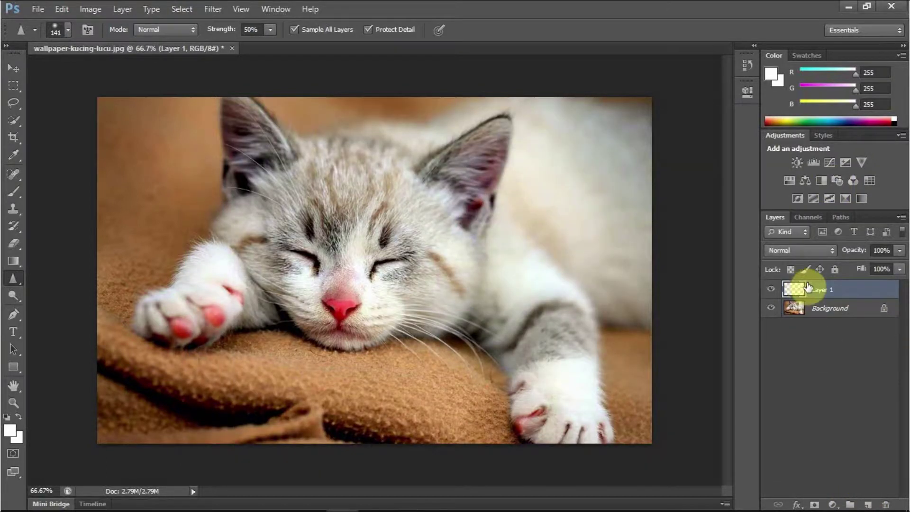
left_click(294, 30)
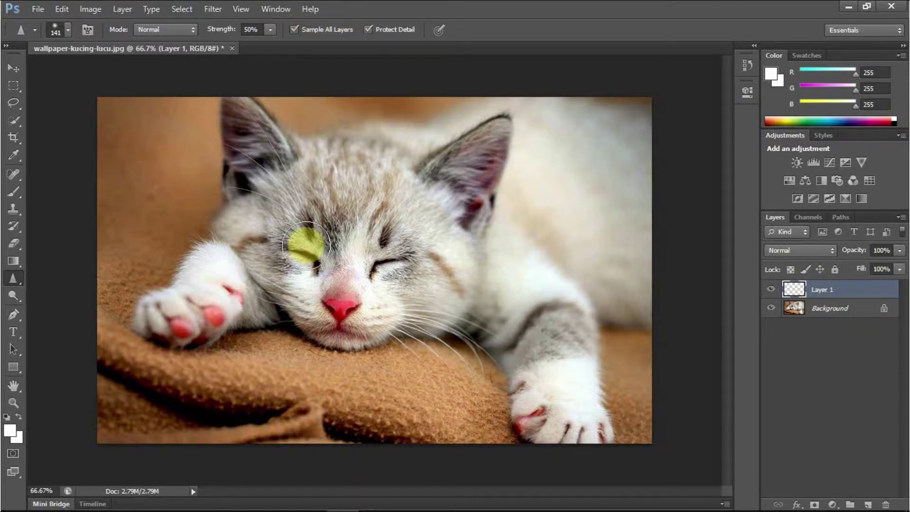
left_click(67, 31)
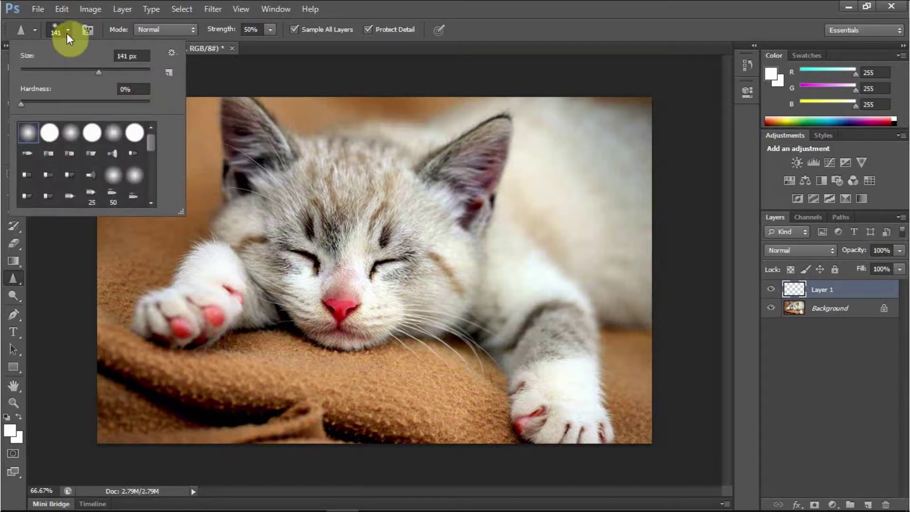
left_click_drag(98, 70, 87, 70)
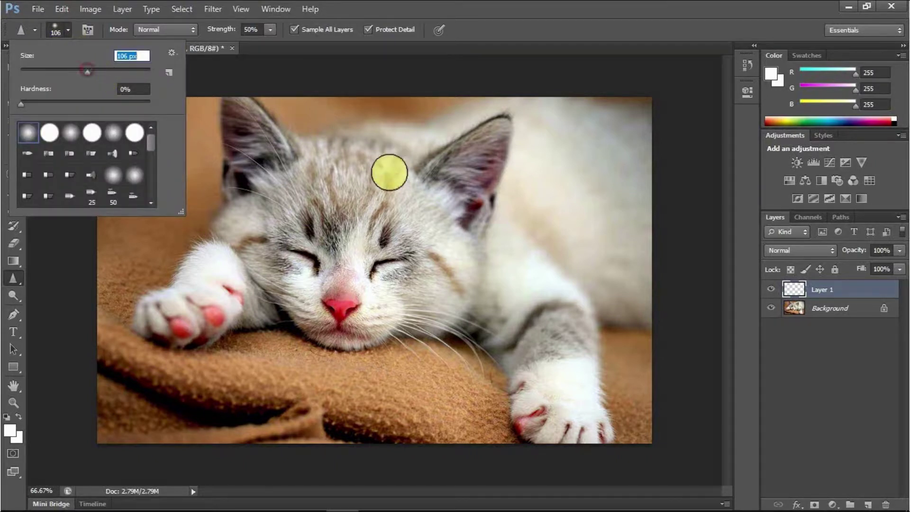
- Read the notes line about clicking the areas to sharpen
left_click(423, 504)
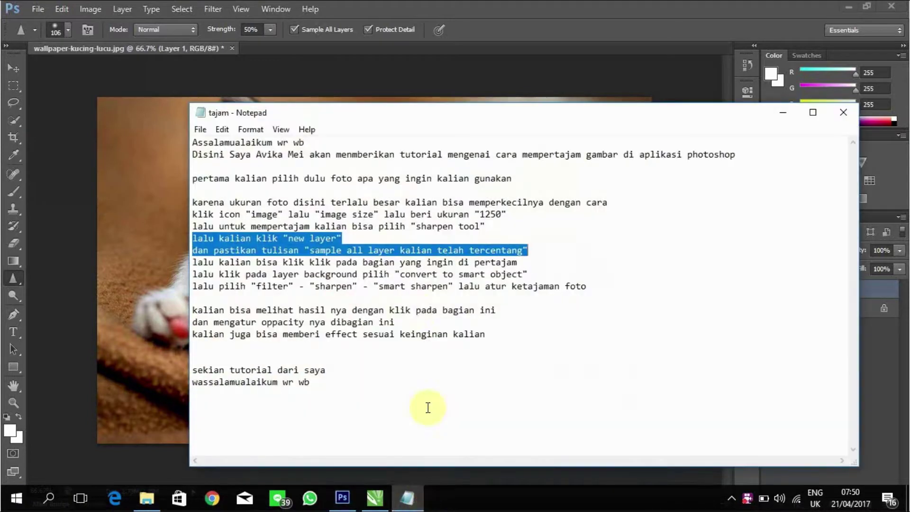
left_click_drag(524, 262, 191, 259)
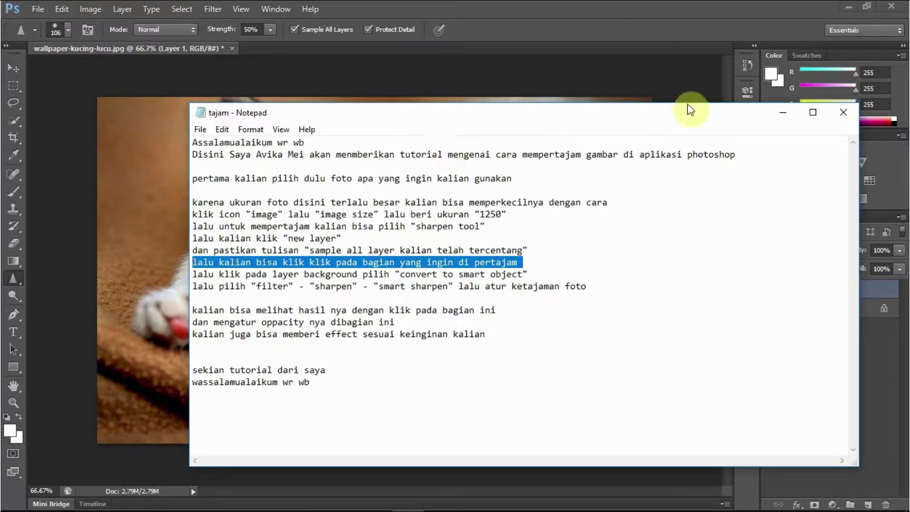
left_click(783, 112)
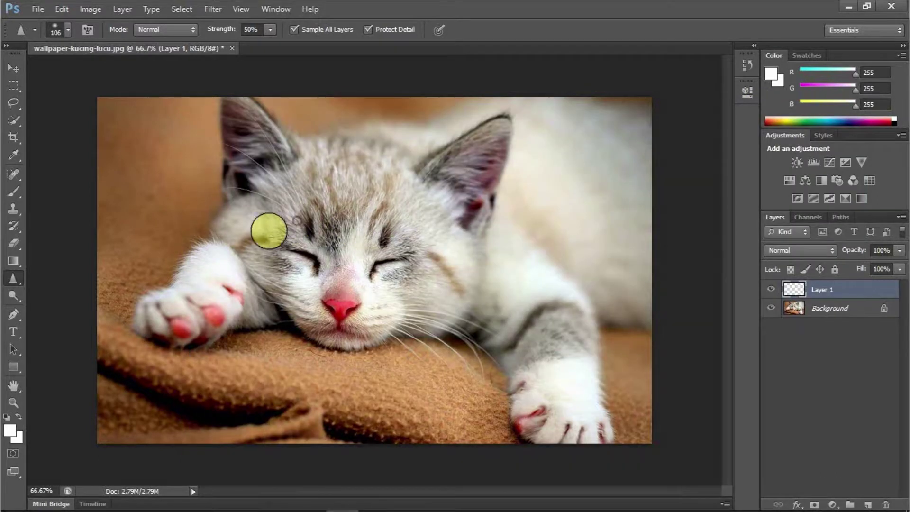
- Paint sharpening over the cat's eye, cheek, ears and forehead on Layer 1, then show the Background layer again
mouse_move(325, 209)
left_mouse_down()
mouse_move(284, 226)
mouse_move(454, 199)
mouse_move(179, 300)
mouse_move(260, 185)
mouse_move(248, 140)
mouse_move(286, 190)
mouse_move(449, 186)
mouse_move(488, 148)
mouse_move(465, 260)
mouse_move(370, 310)
mouse_move(252, 260)
mouse_move(242, 291)
mouse_move(177, 315)
mouse_move(253, 305)
mouse_move(402, 315)
mouse_move(453, 230)
mouse_move(429, 357)
left_mouse_up()
left_click(770, 288)
left_click(770, 308)
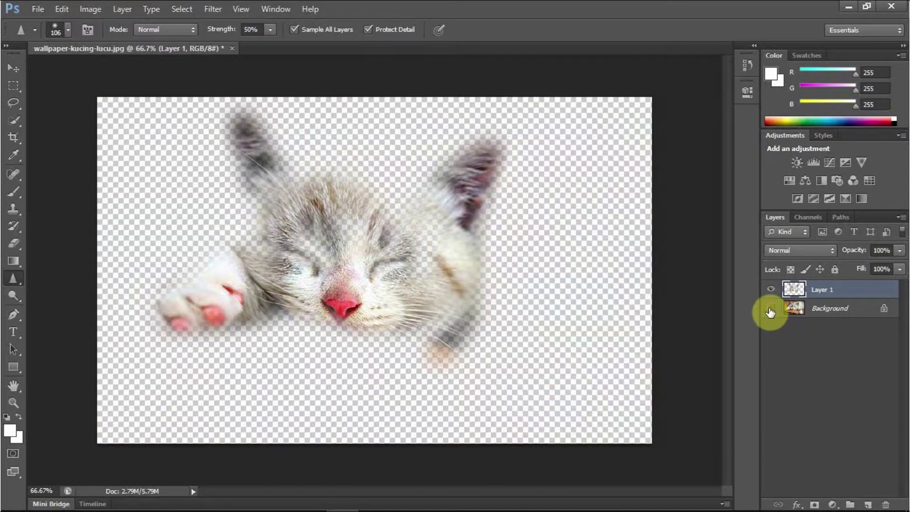
mouse_move(473, 234)
left_mouse_down()
mouse_move(432, 224)
mouse_move(213, 290)
mouse_move(162, 315)
mouse_move(436, 345)
mouse_move(325, 335)
mouse_move(305, 345)
mouse_move(431, 361)
mouse_move(386, 362)
mouse_move(272, 330)
left_mouse_up()
mouse_move(407, 196)
left_mouse_down()
mouse_move(278, 158)
mouse_move(254, 126)
mouse_move(371, 181)
mouse_move(354, 201)
left_mouse_up()
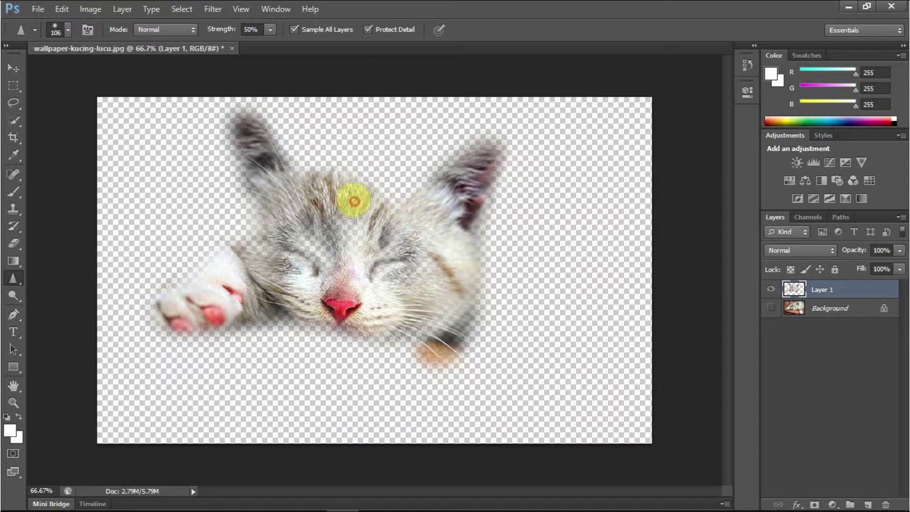
left_click(769, 309)
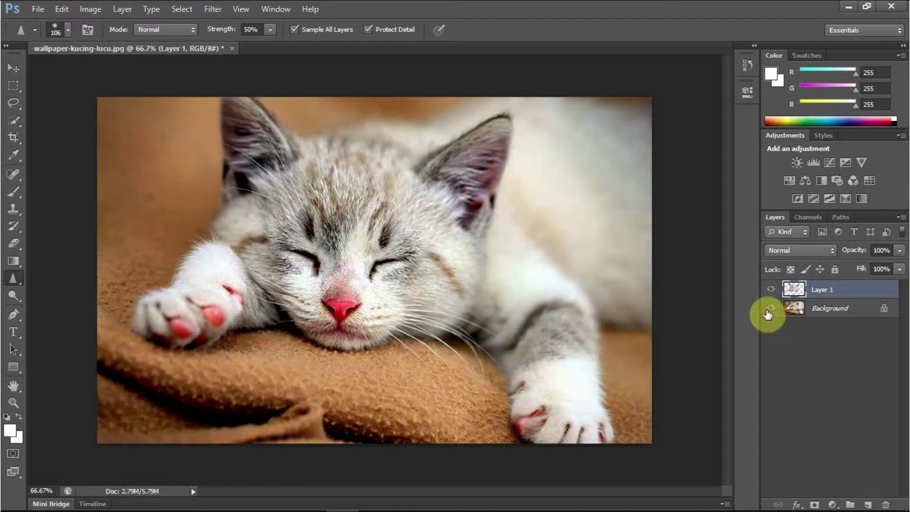
- Read the convert-to-smart-object step in the tutorial notes
left_click(397, 507)
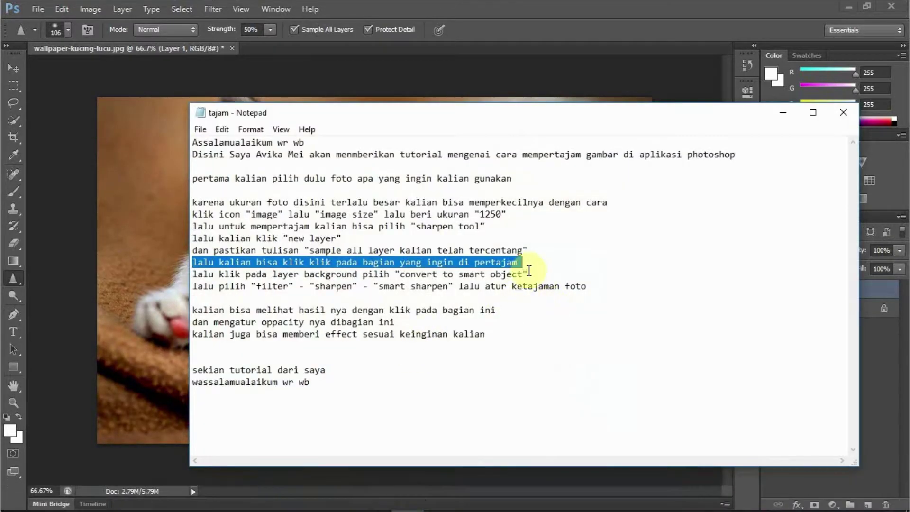
left_click_drag(529, 271, 200, 271)
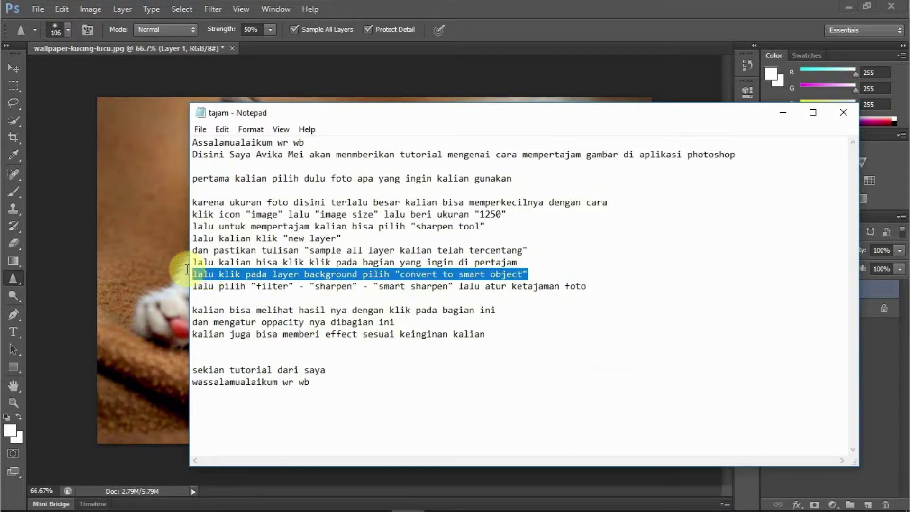
left_click(783, 113)
- Convert the Background layer into a smart object, which becomes Layer 2
left_click(827, 315)
right_click(827, 315)
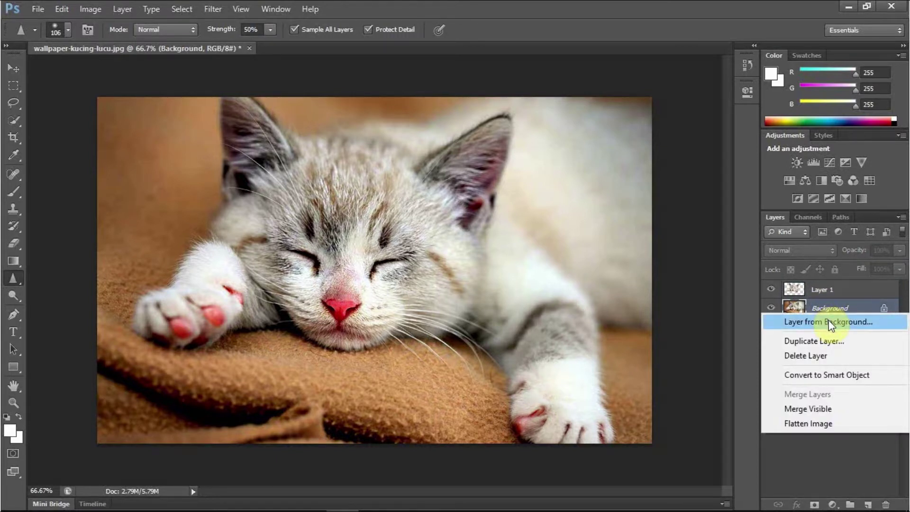
left_click(835, 377)
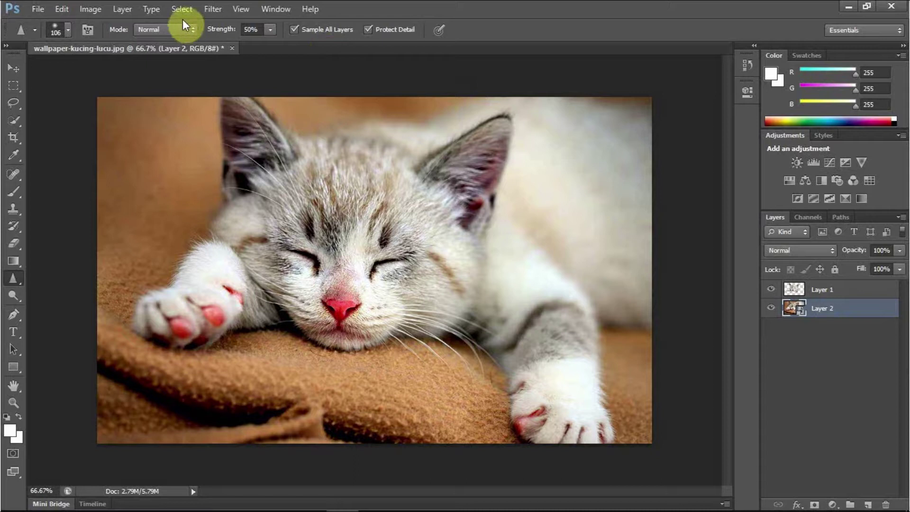
- Start Filter > Sharpen > Smart Sharpen on Layer 2 and check its step in the notes
left_click(213, 10)
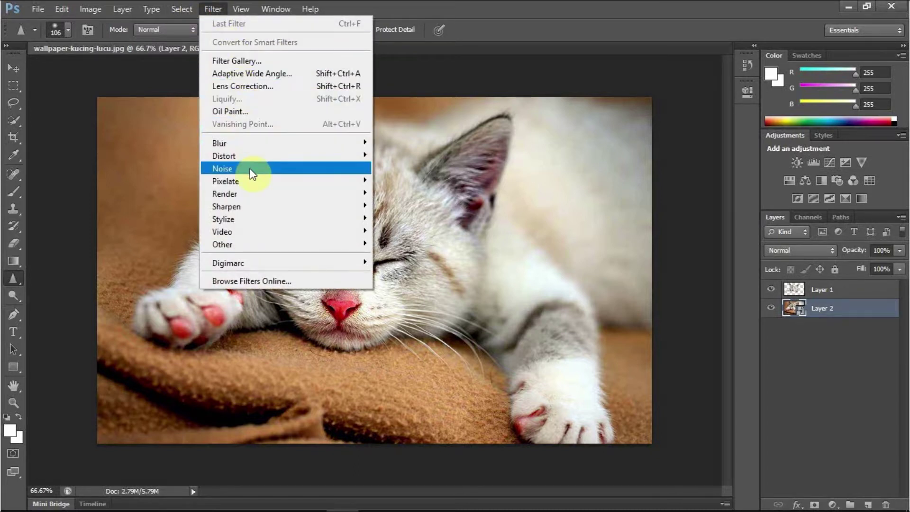
left_click(258, 207)
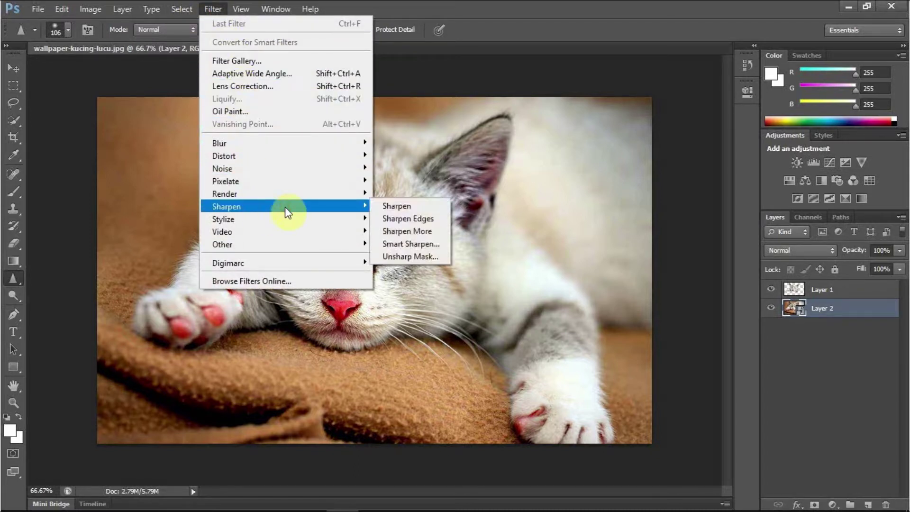
left_click(394, 243)
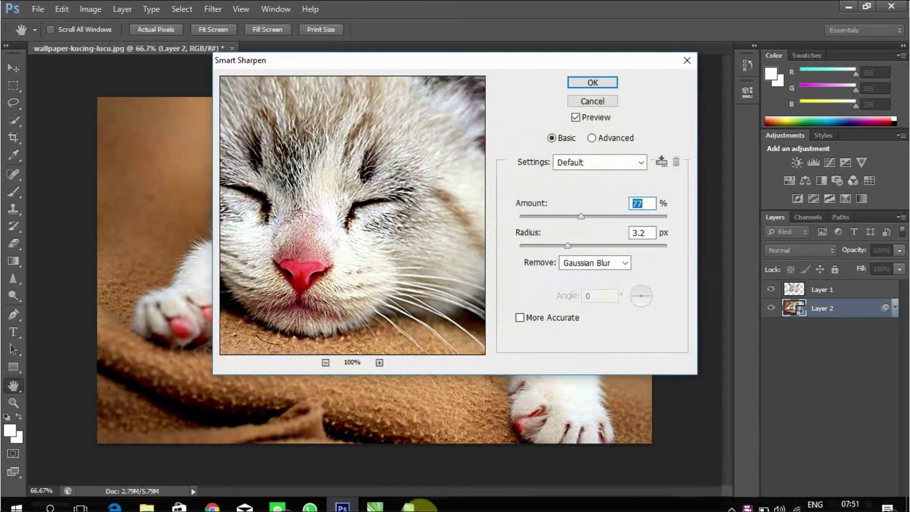
left_click(422, 505)
left_click_drag(589, 286, 178, 290)
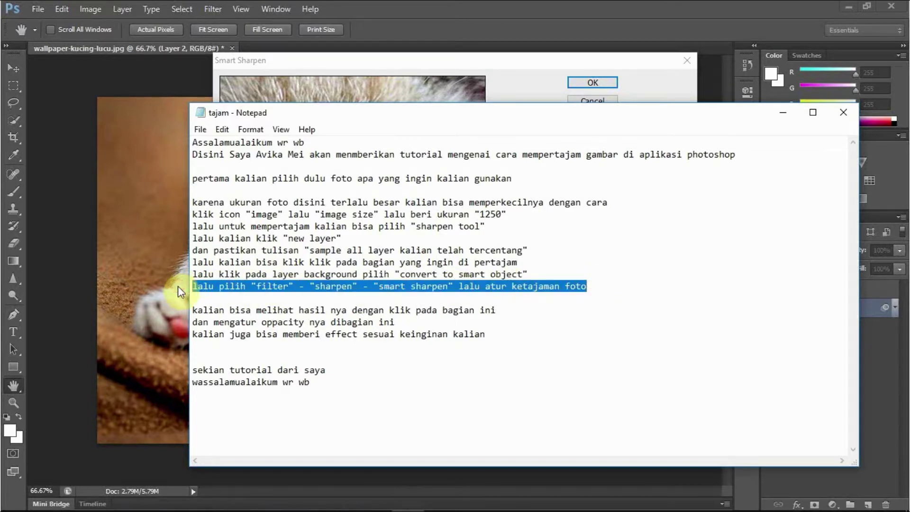
left_click(782, 114)
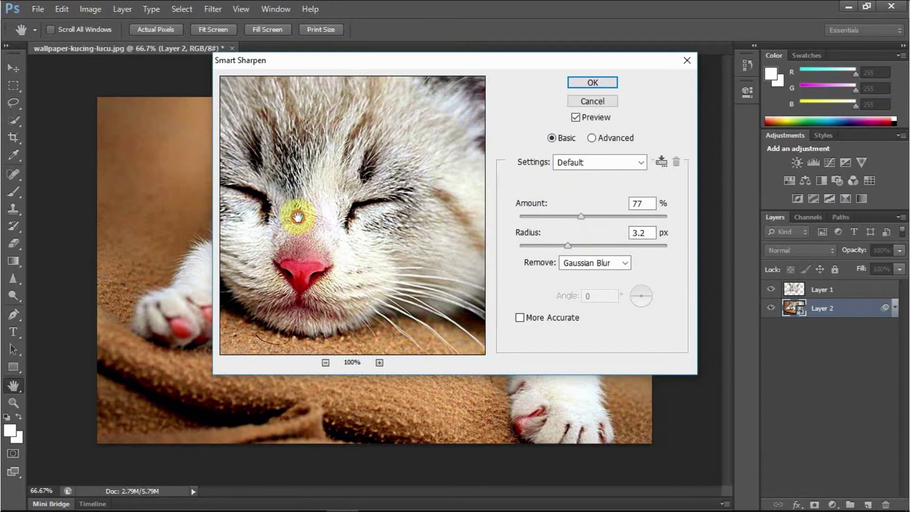
- Set Smart Sharpen Amount to 114% and Radius to 2.2 px, and apply it
left_click_drag(297, 217, 331, 227)
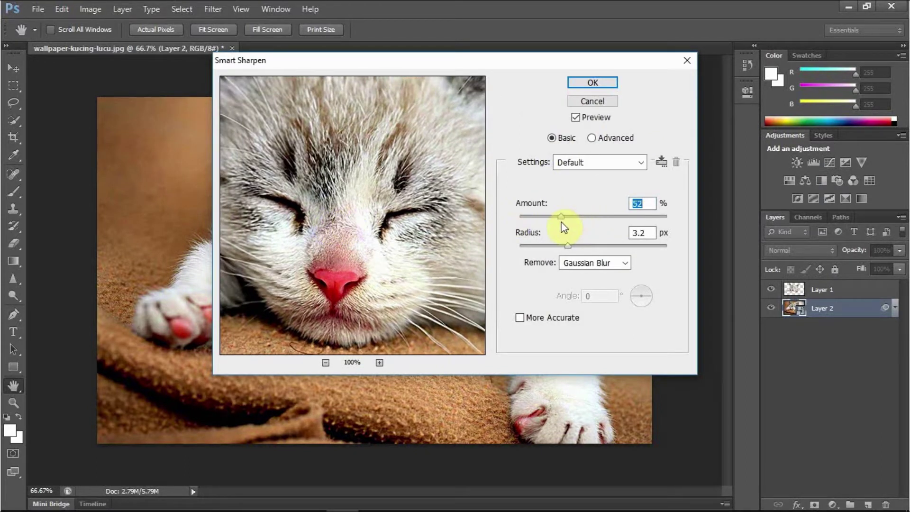
left_click(609, 216)
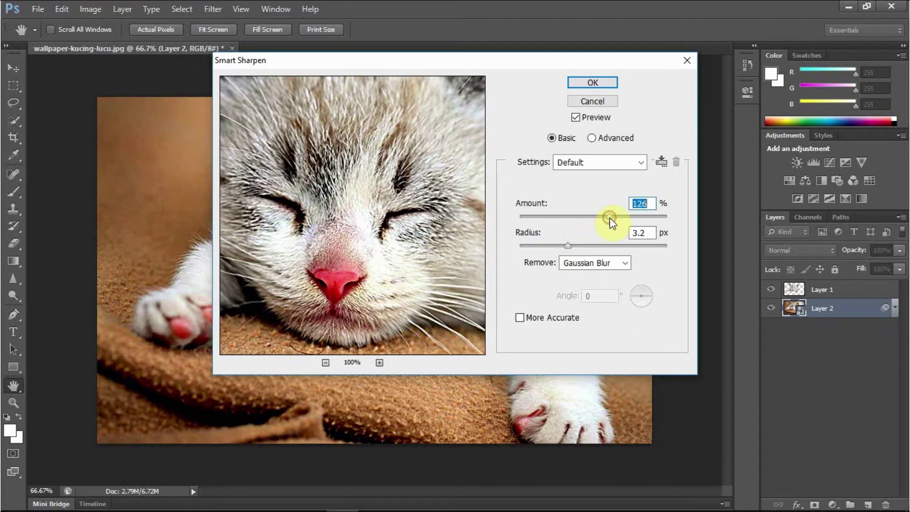
left_click_drag(614, 215, 605, 215)
left_click_drag(564, 245, 558, 242)
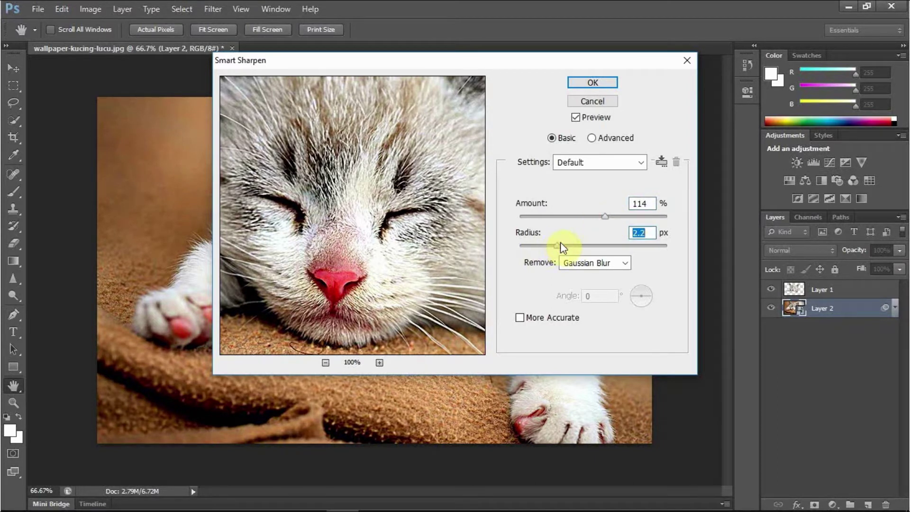
left_click(594, 82)
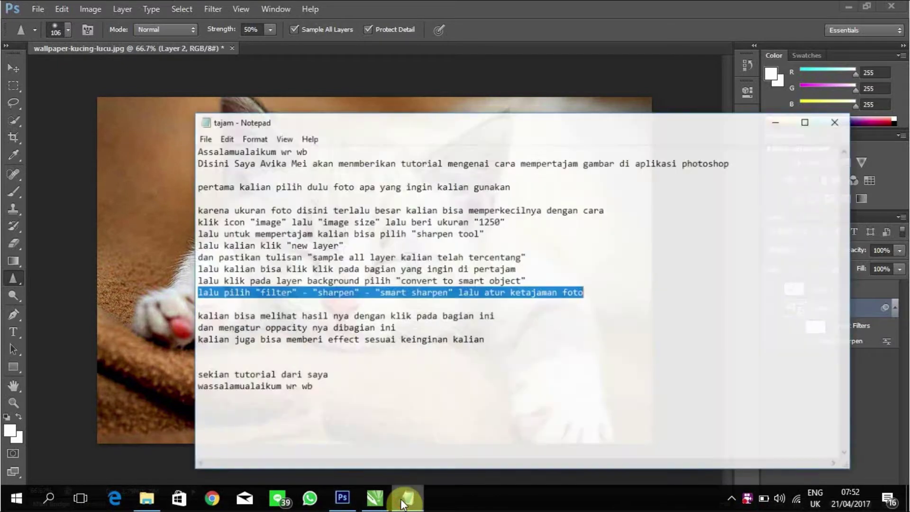
left_click(407, 498)
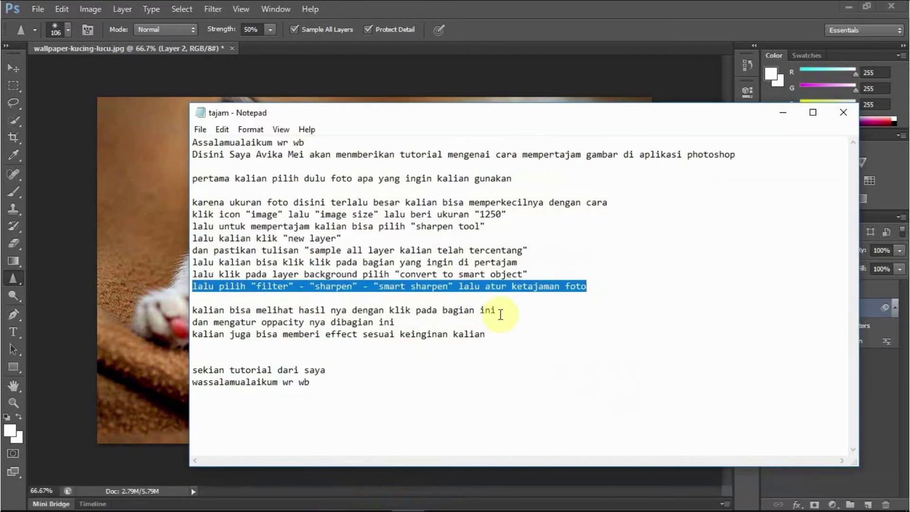
left_click_drag(497, 311, 195, 322)
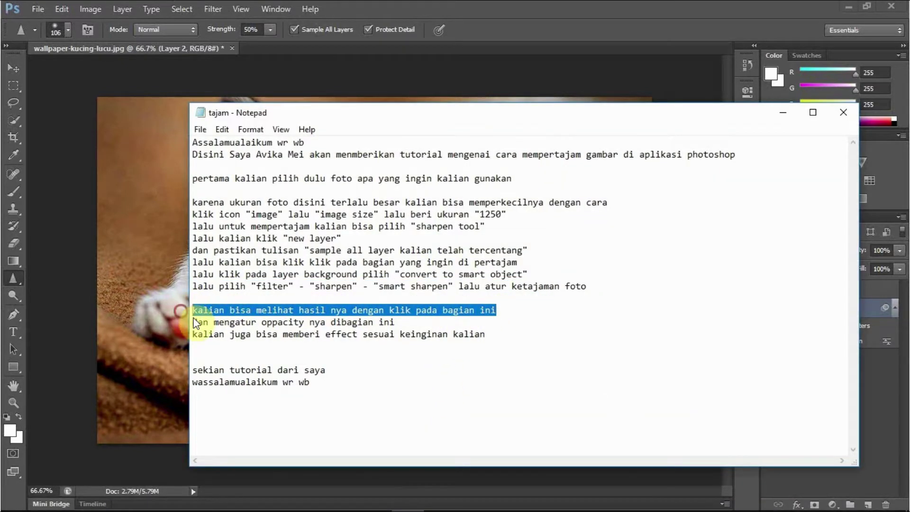
left_click(782, 113)
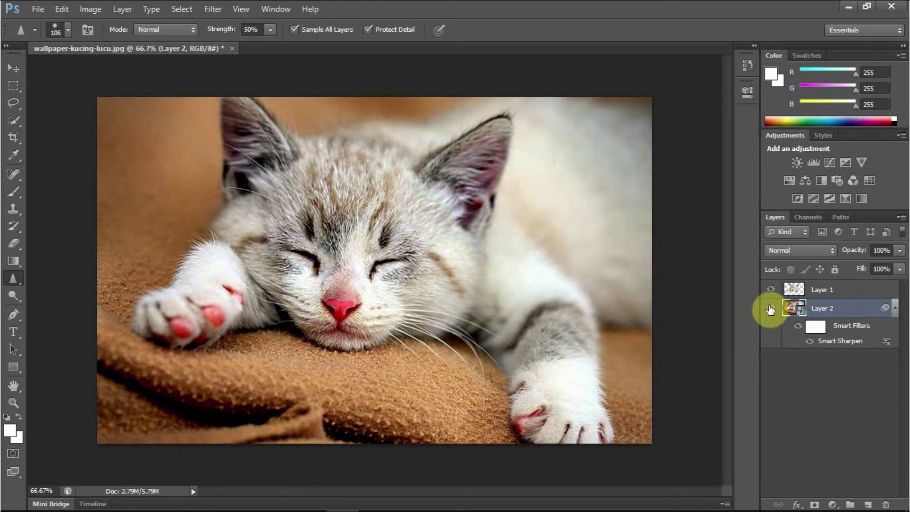
left_click(806, 342)
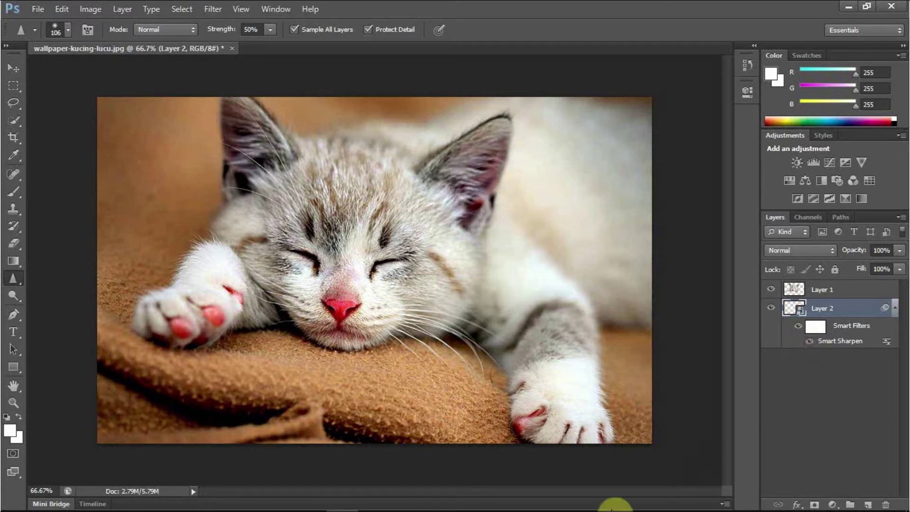
left_click(419, 506)
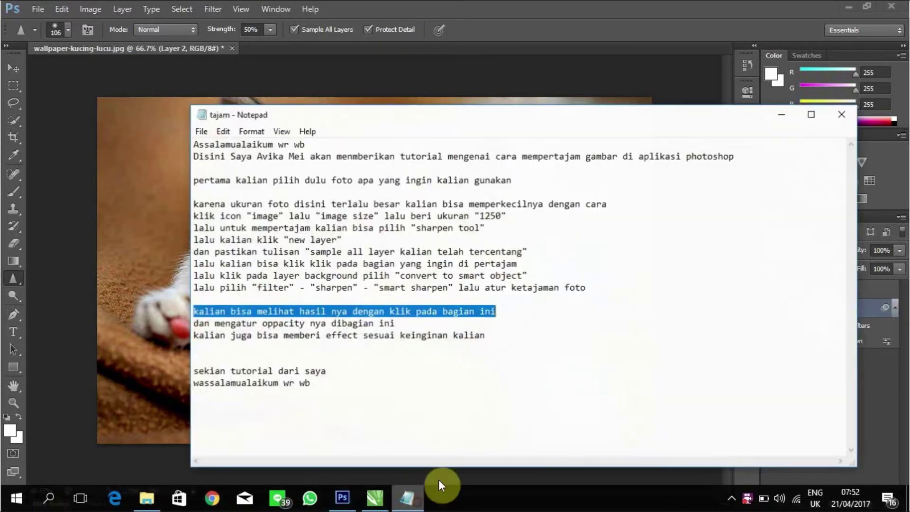
left_click_drag(395, 323, 185, 322)
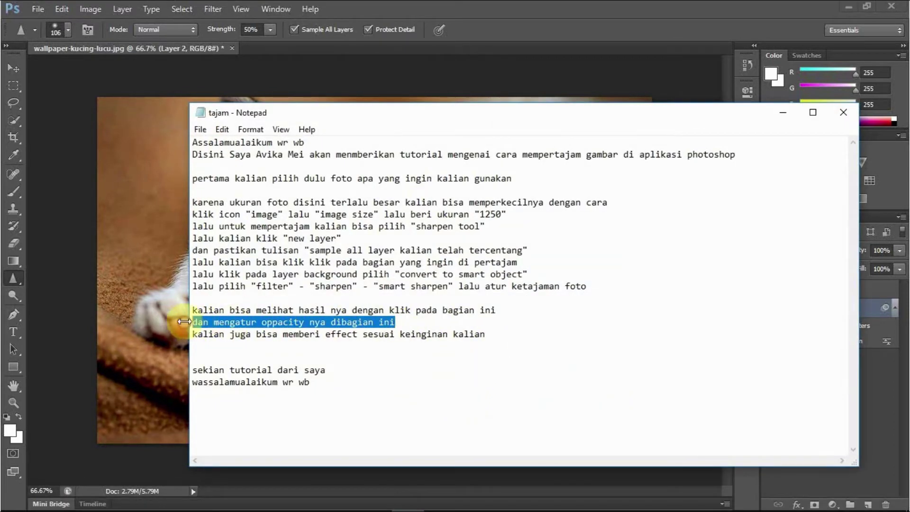
left_click(775, 113)
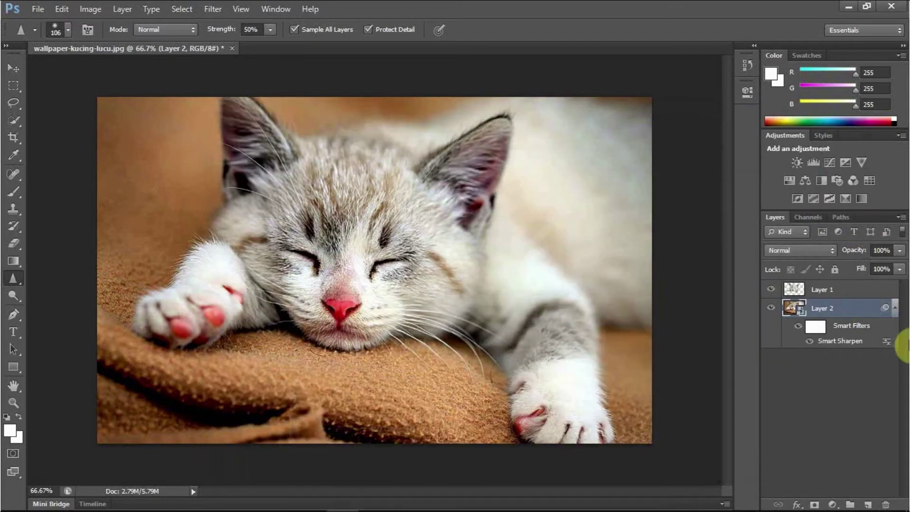
- Lower the Smart Sharpen filter's blending opacity to 82%, then read the effects step in the notes
double_click(887, 346)
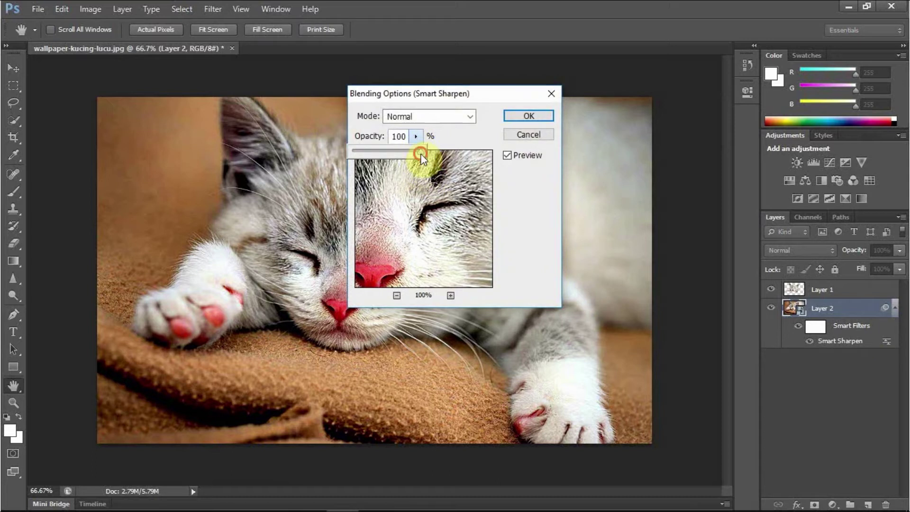
left_click_drag(401, 155, 399, 154)
left_click(529, 116)
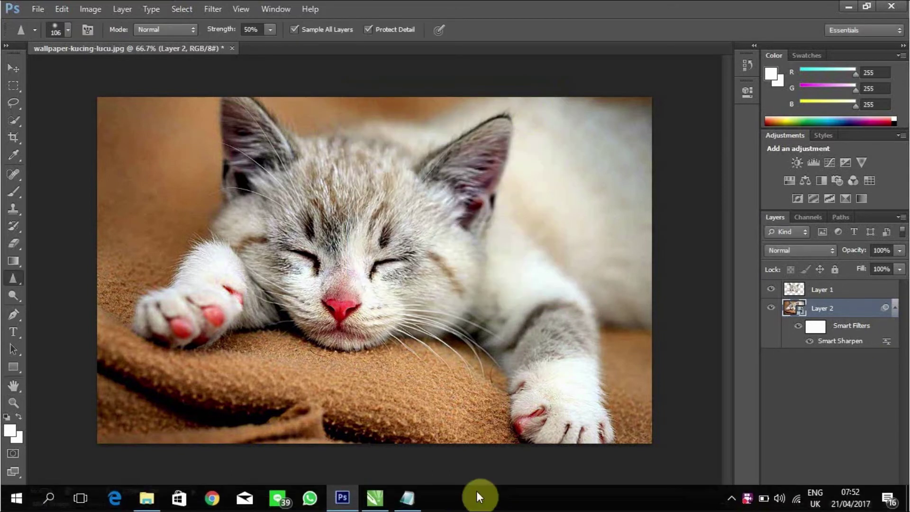
left_click(408, 498)
left_click(491, 334)
left_click_drag(491, 333, 177, 335)
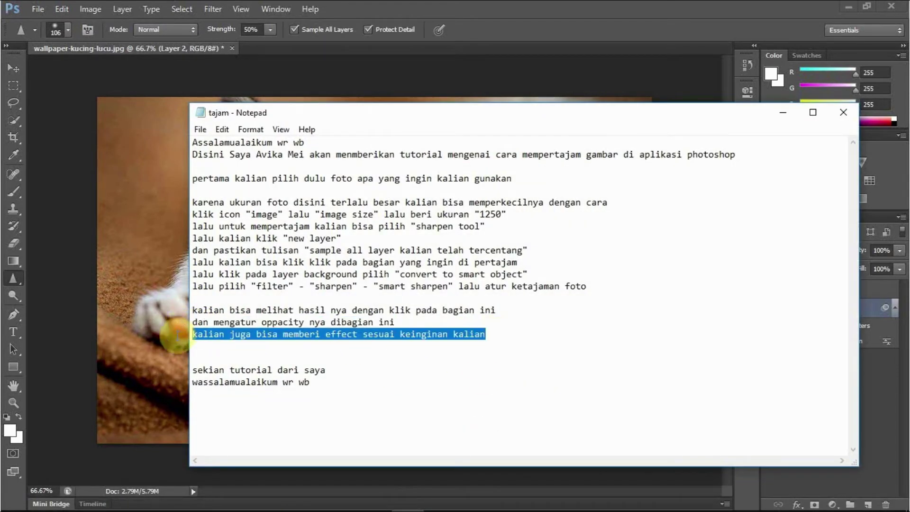
left_click(782, 116)
- Change the Smart Sharpen filter's blend mode to Soft Light, then read the notes' closing lines
key("h")
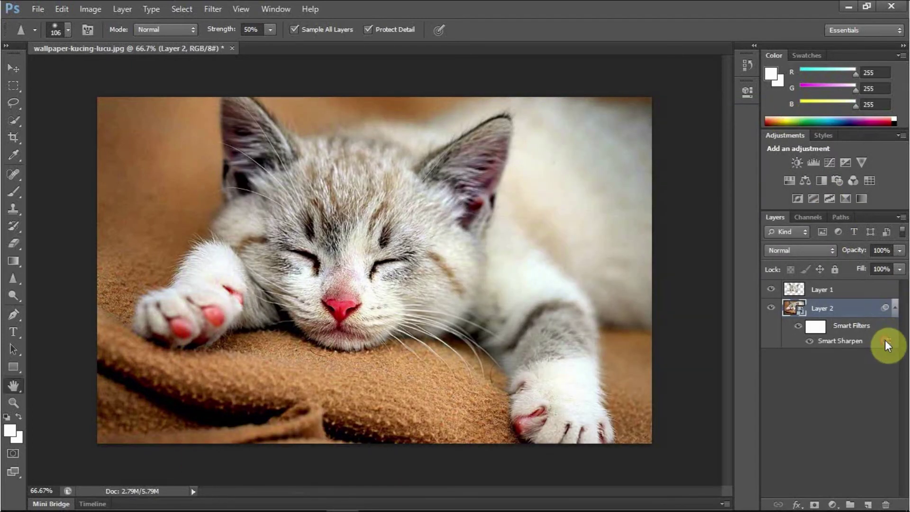
double_click(885, 341)
left_click(457, 120)
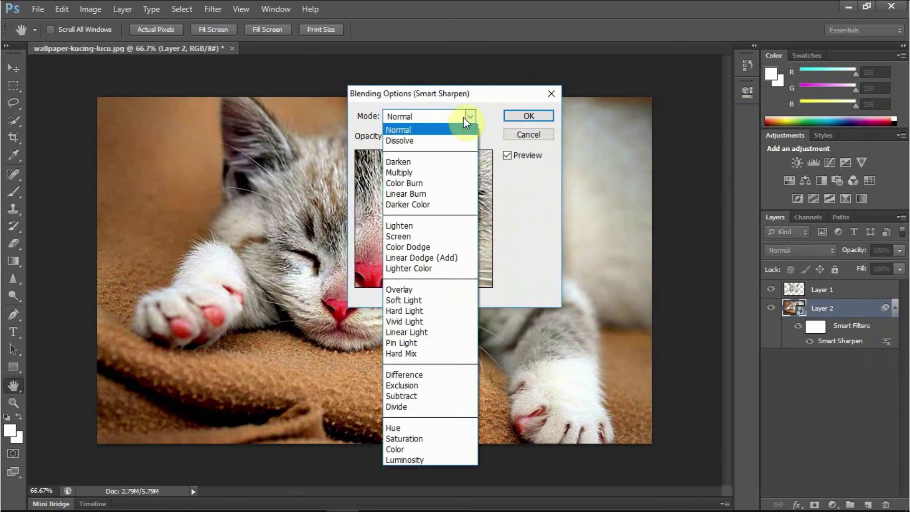
left_click(430, 300)
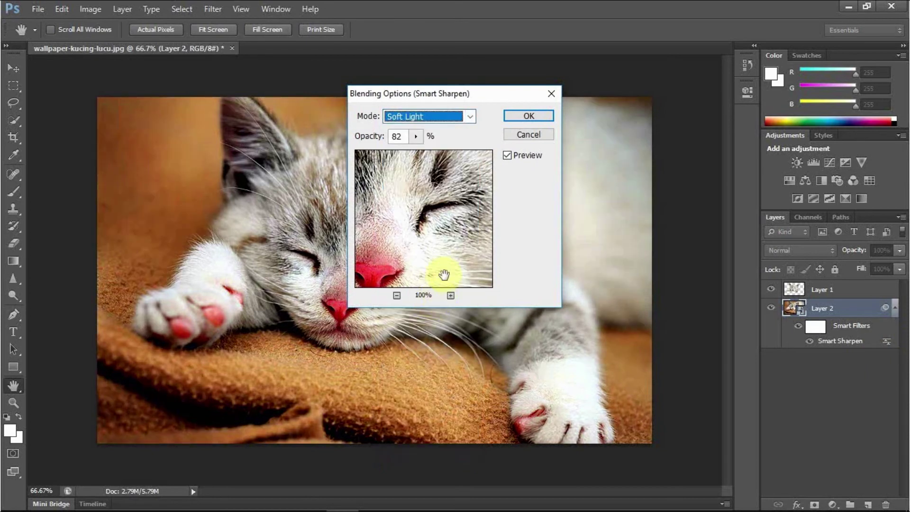
left_click(523, 117)
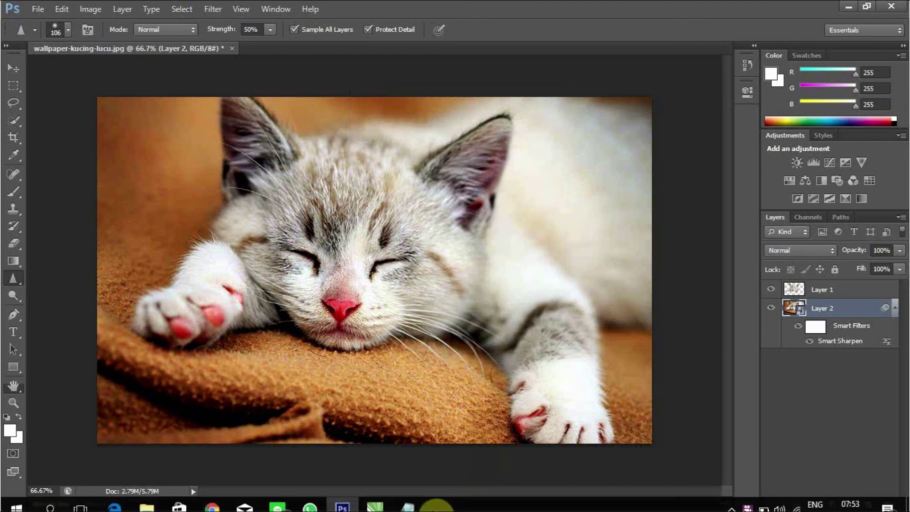
left_click(411, 496)
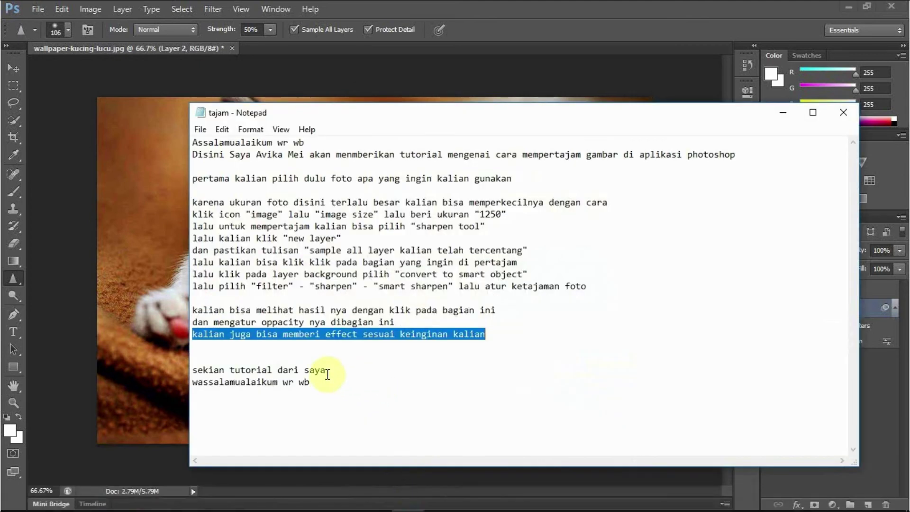
left_click_drag(325, 382, 174, 361)
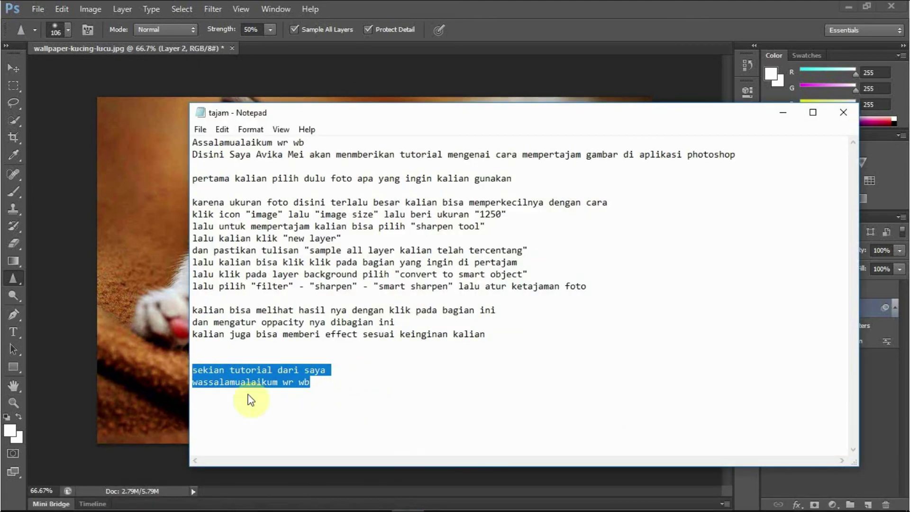